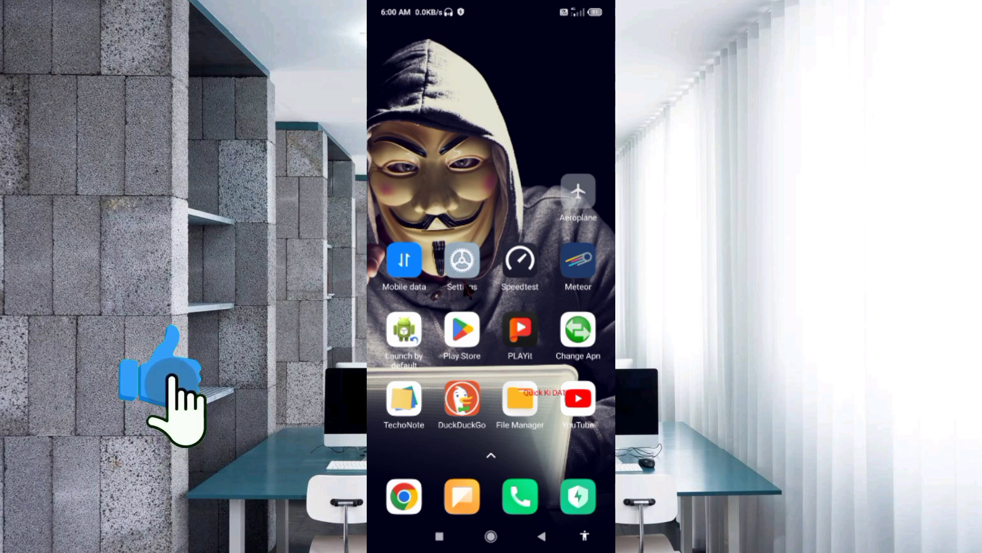
- Go to Settings > SIM cards & mobile networks > Jio 4G Prime > Access point names
click(466, 287)
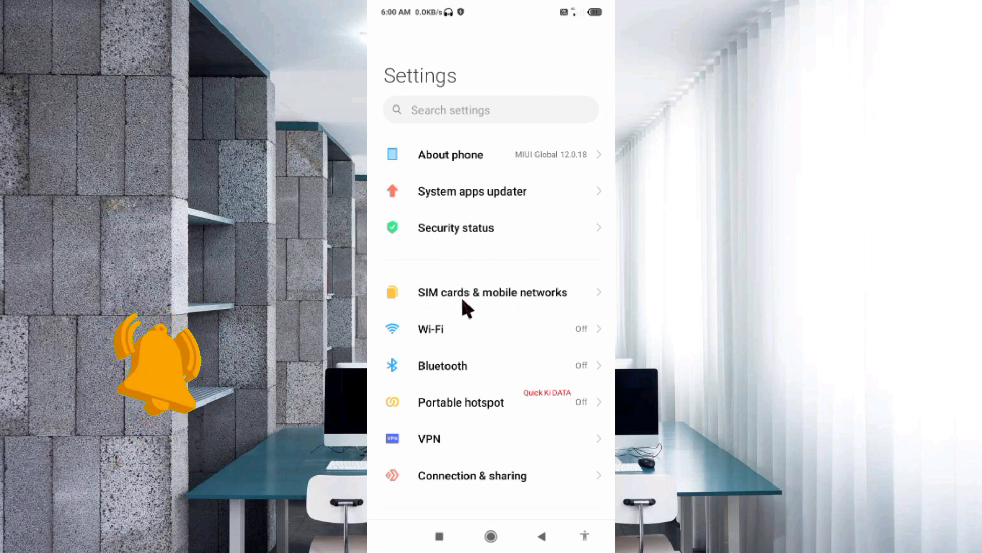
click(498, 304)
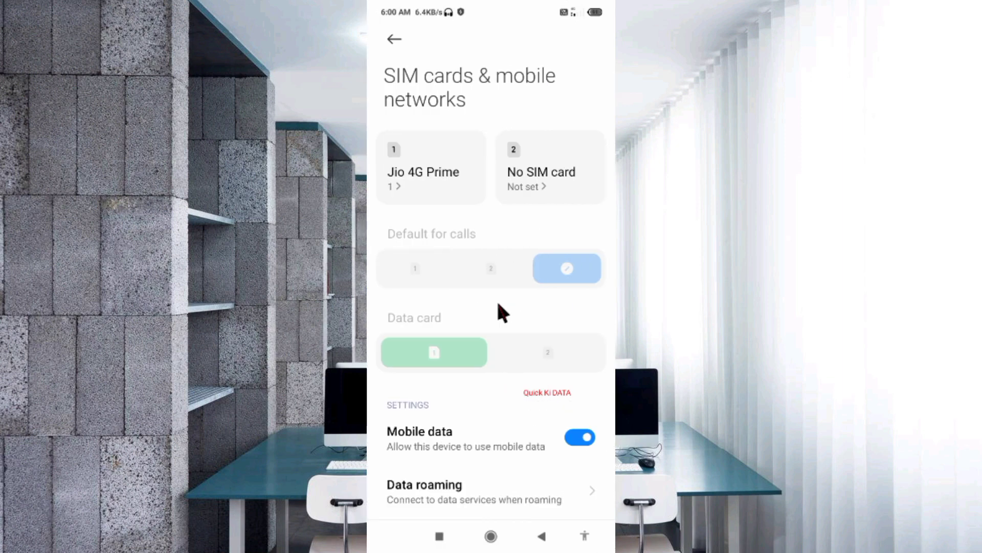
click(429, 185)
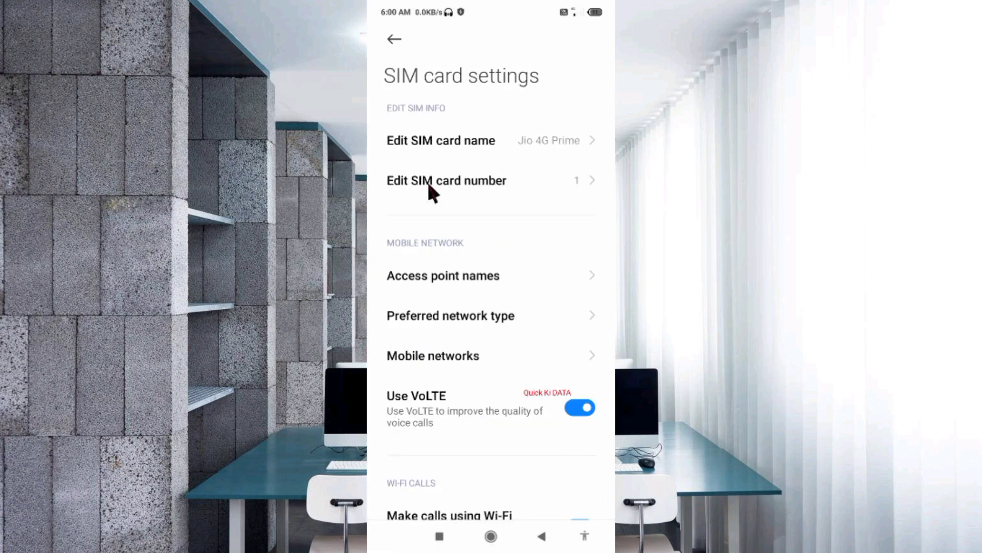
click(458, 283)
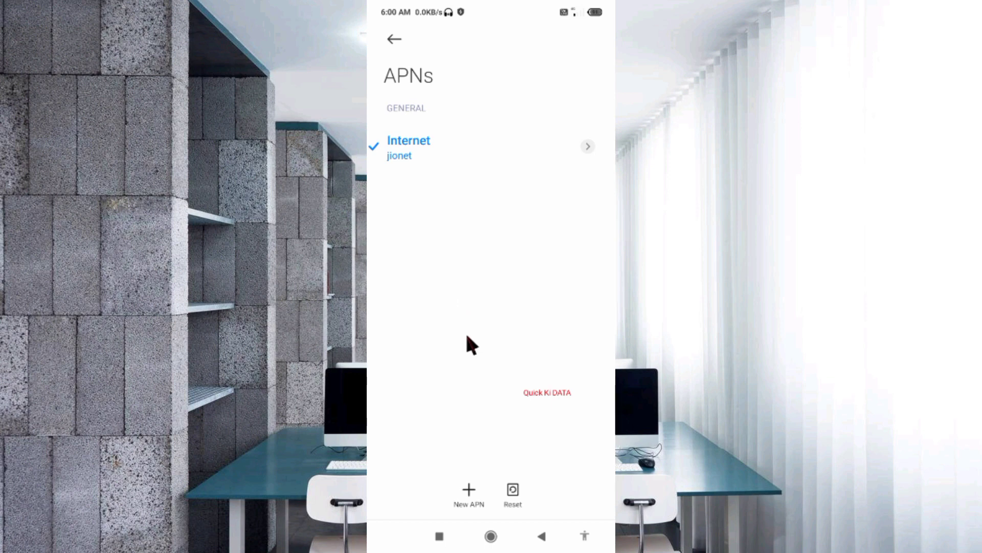
- Create a new APN and set its name to 'DITO SIM APN'
click(470, 491)
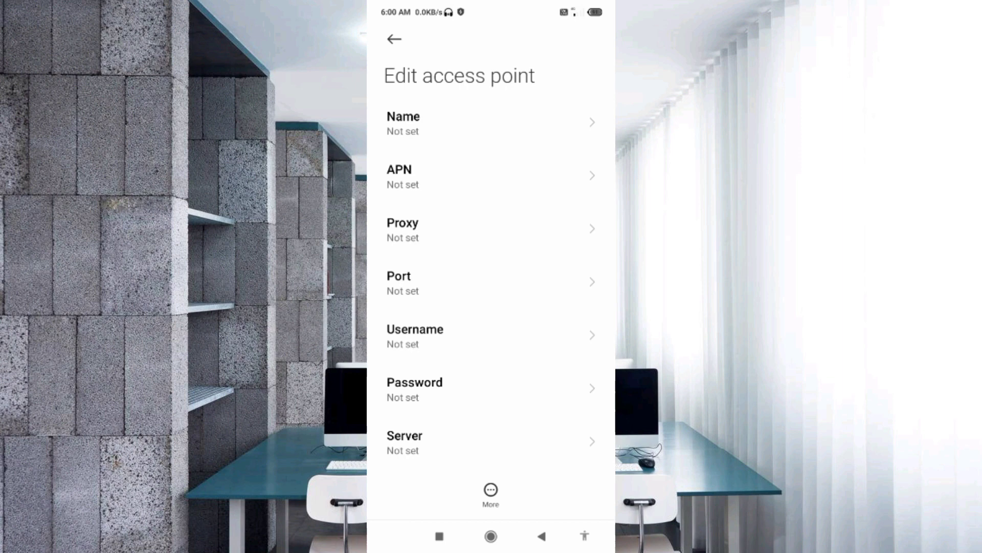
click(404, 123)
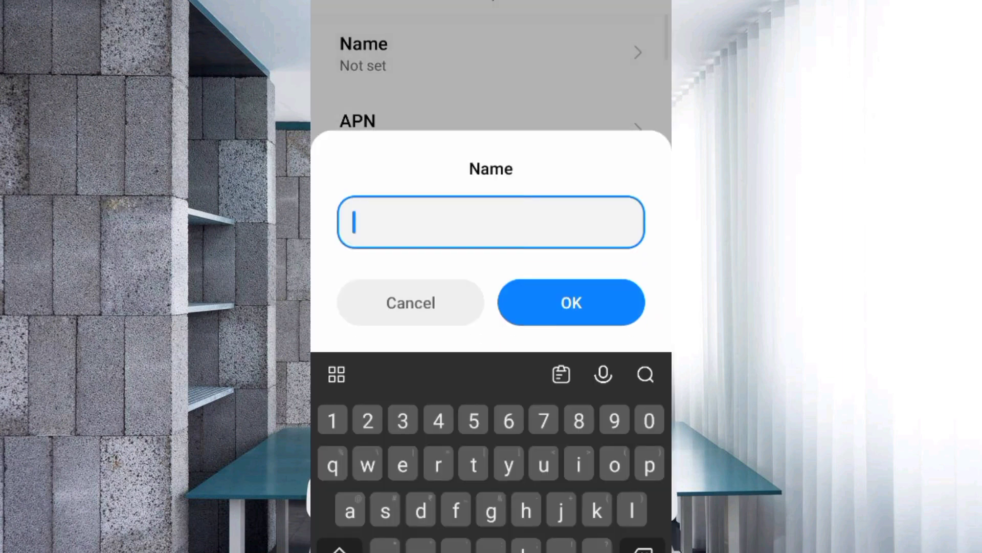
text(DIT)
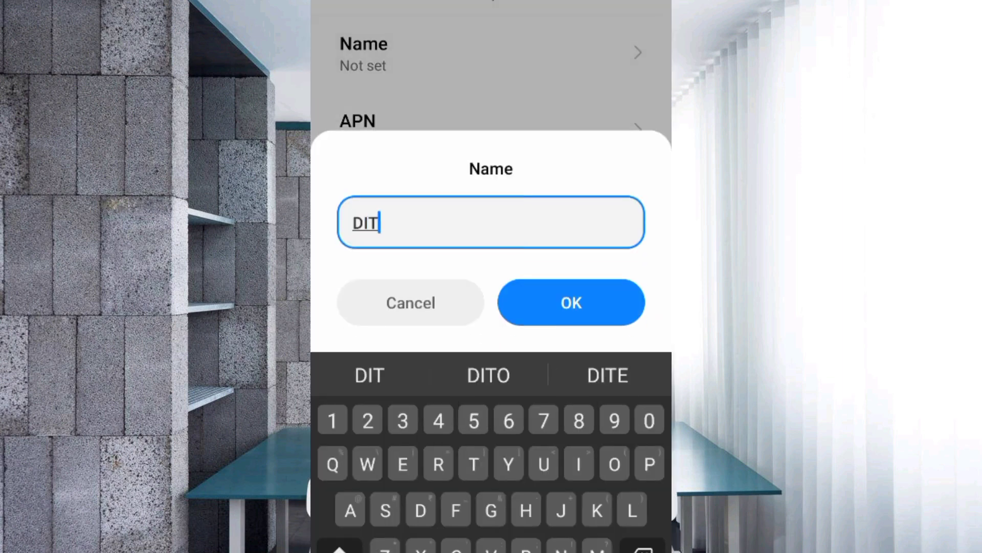
text(O S)
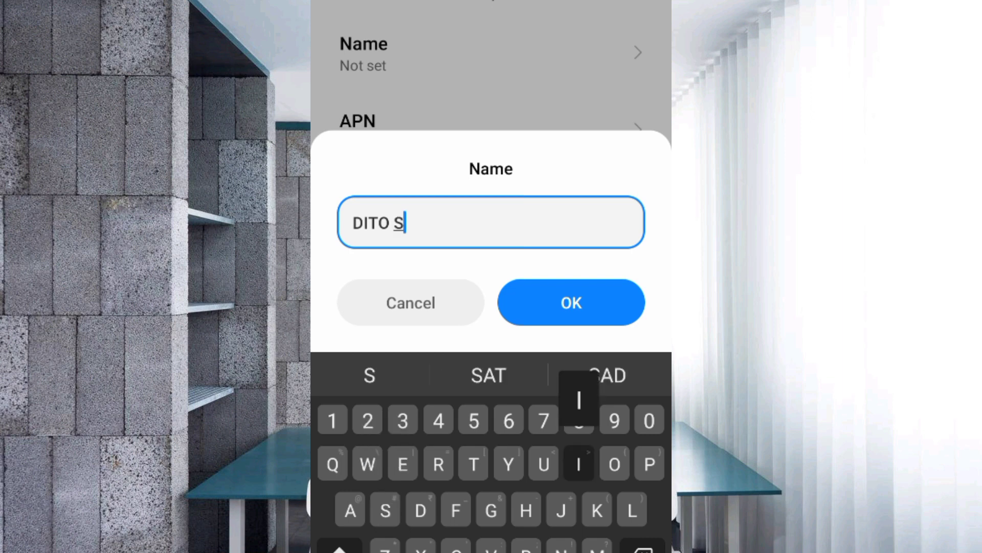
text(IM A)
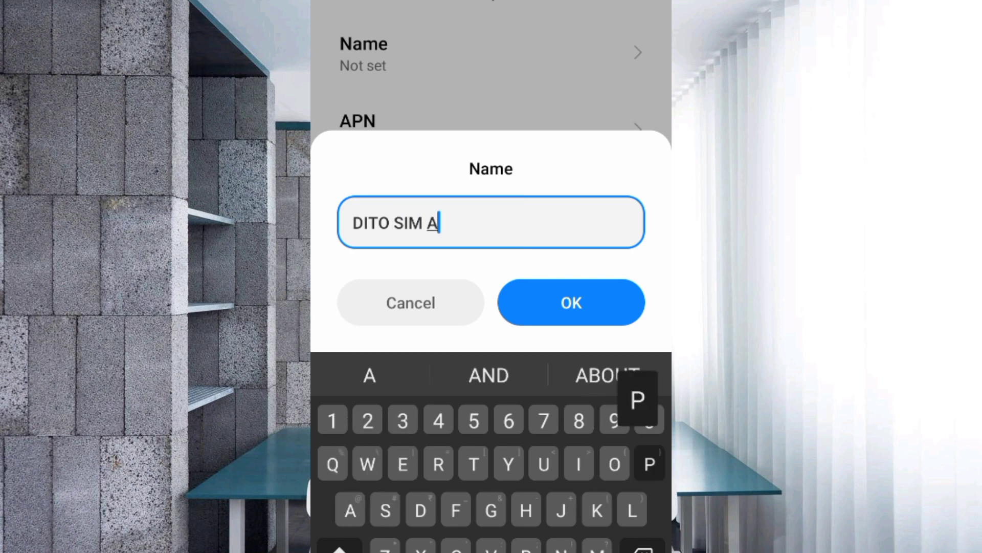
text(PN)
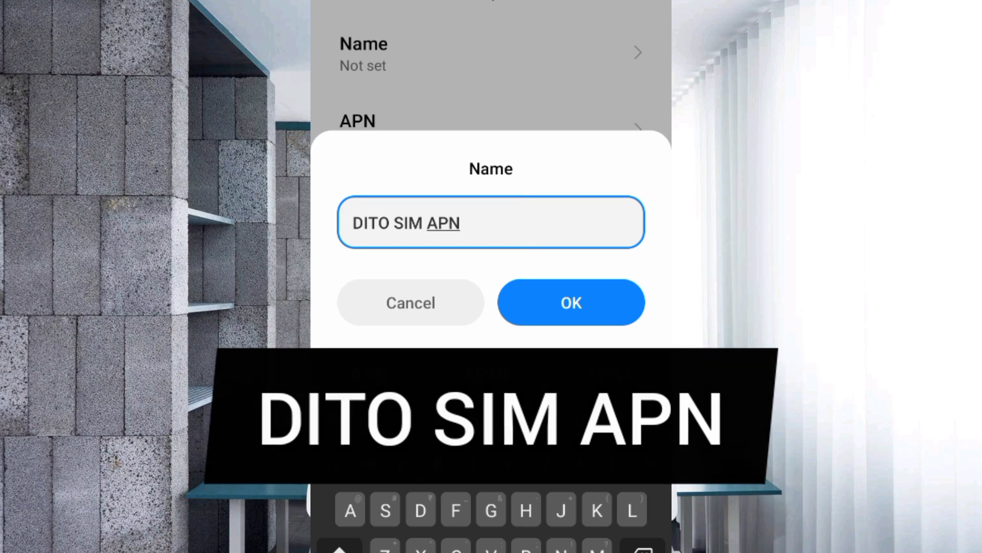
key(Return)
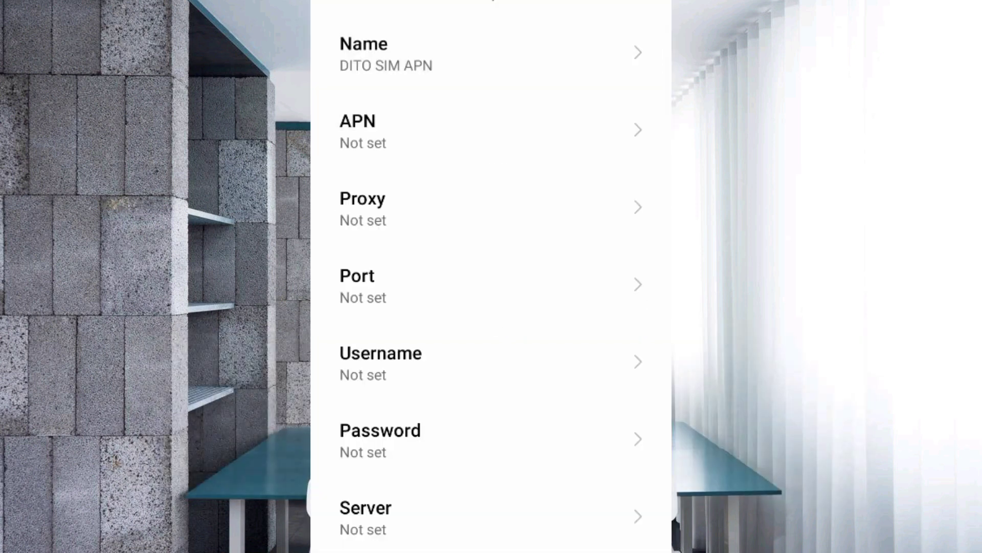
- Enter tesla.dito.net in the new access point's APN field
click(491, 130)
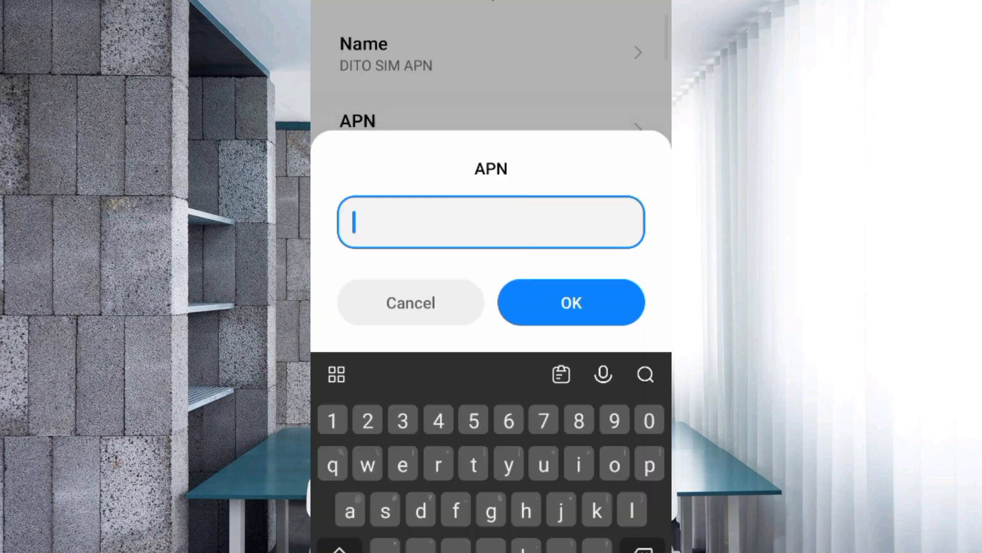
text(te)
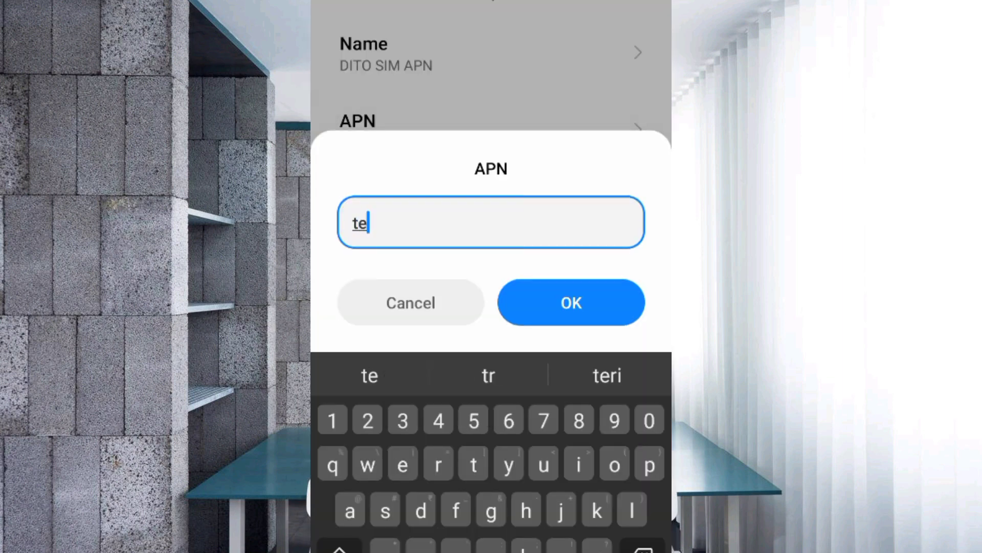
text(sla)
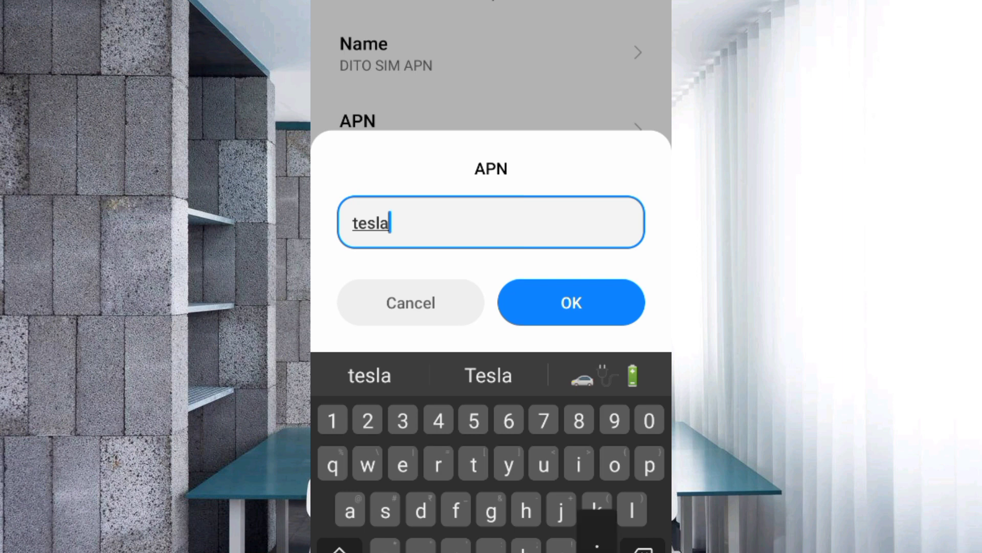
text(.di)
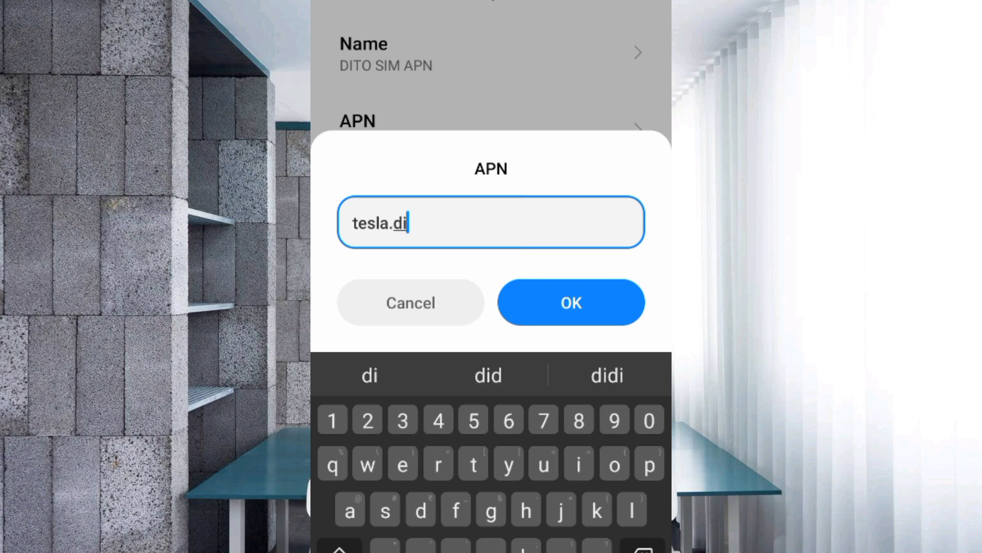
text(to.net)
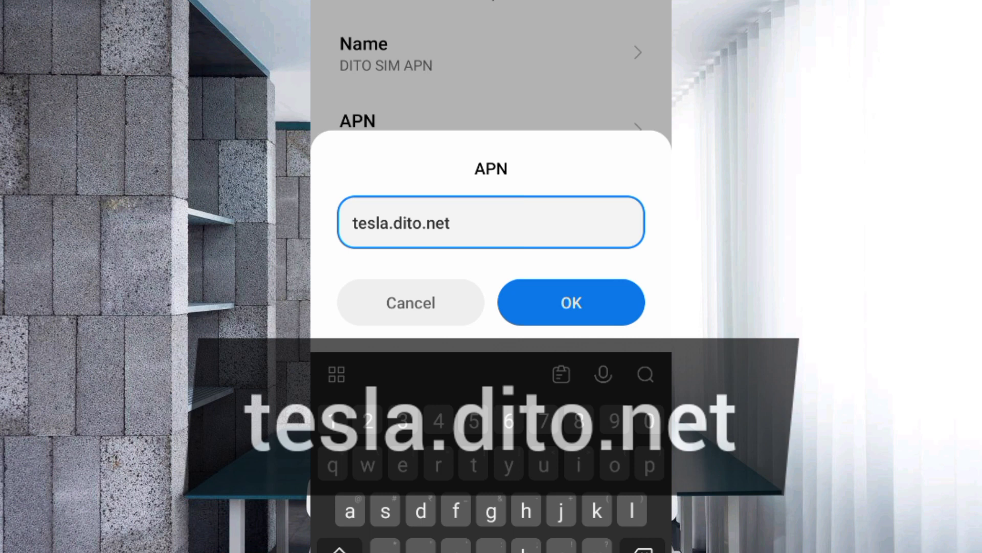
click(571, 303)
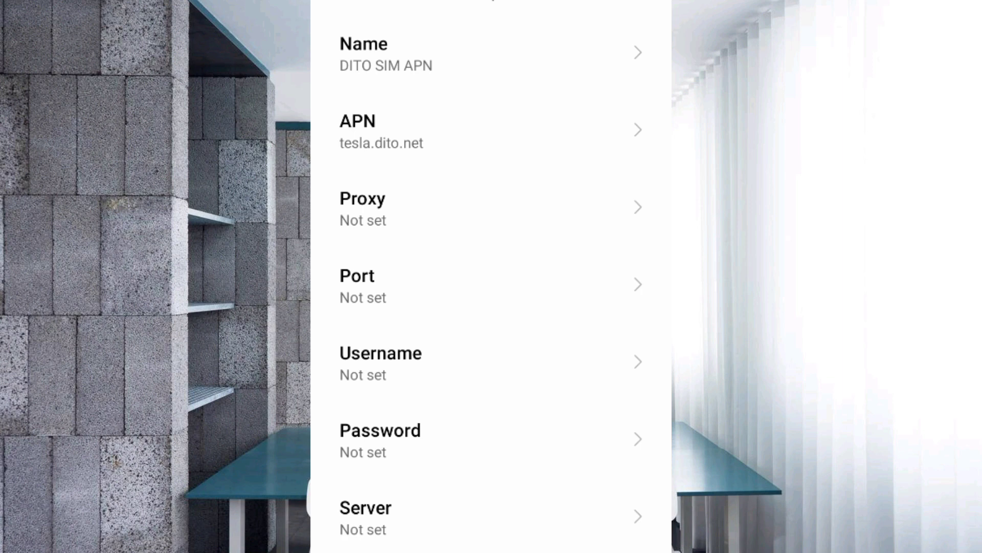
- Enter dito.ph as the access point's server value
scroll(491, 276, down, 5)
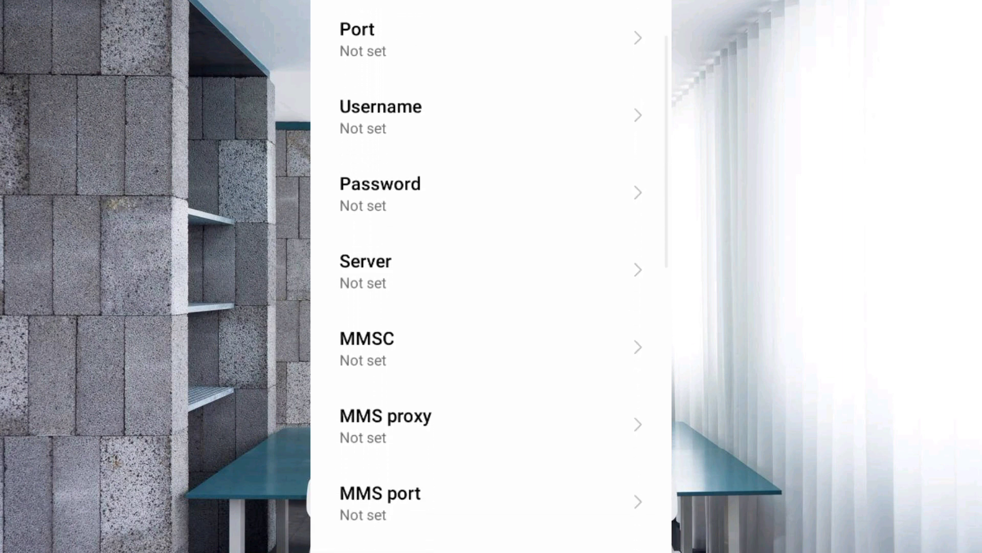
scroll(492, 276, down, 5)
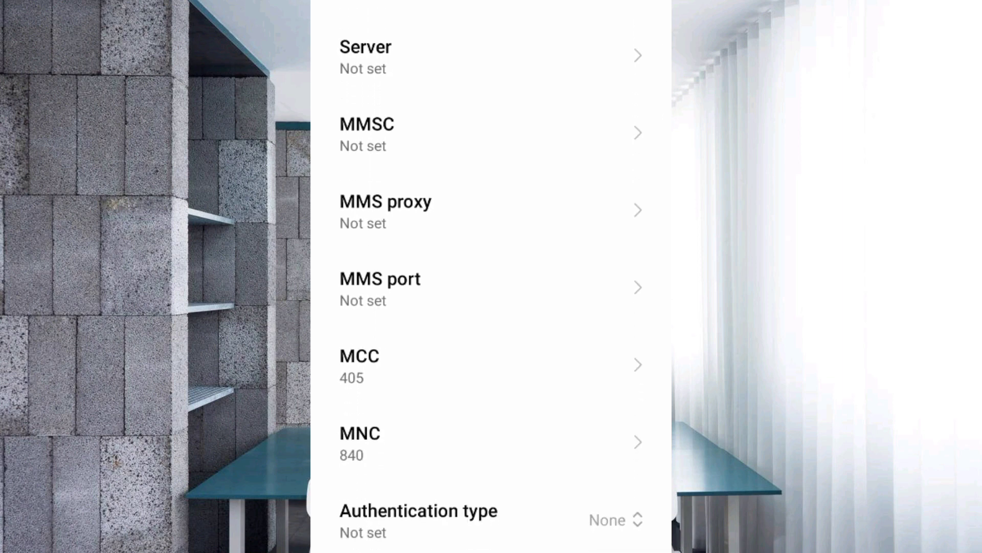
click(364, 56)
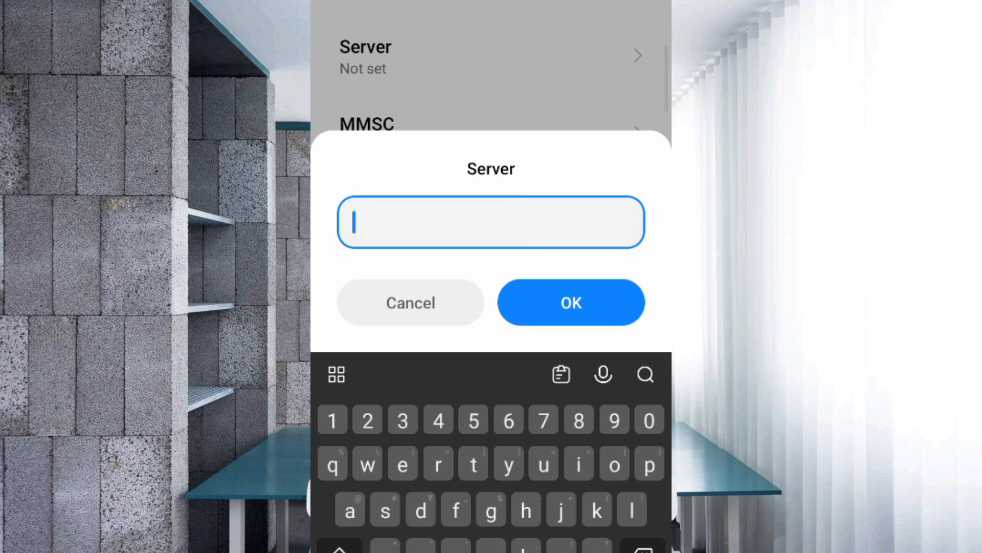
text(dito.)
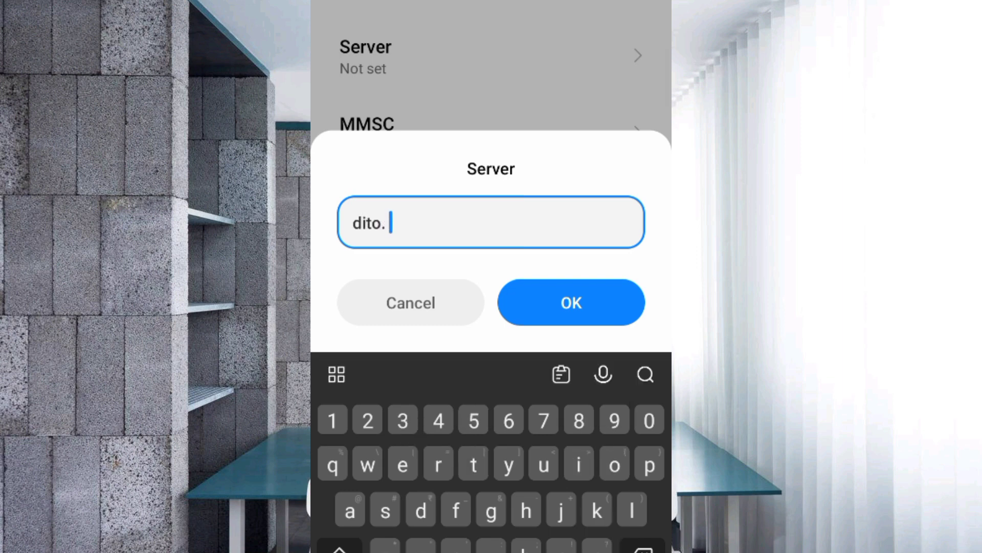
text(ph)
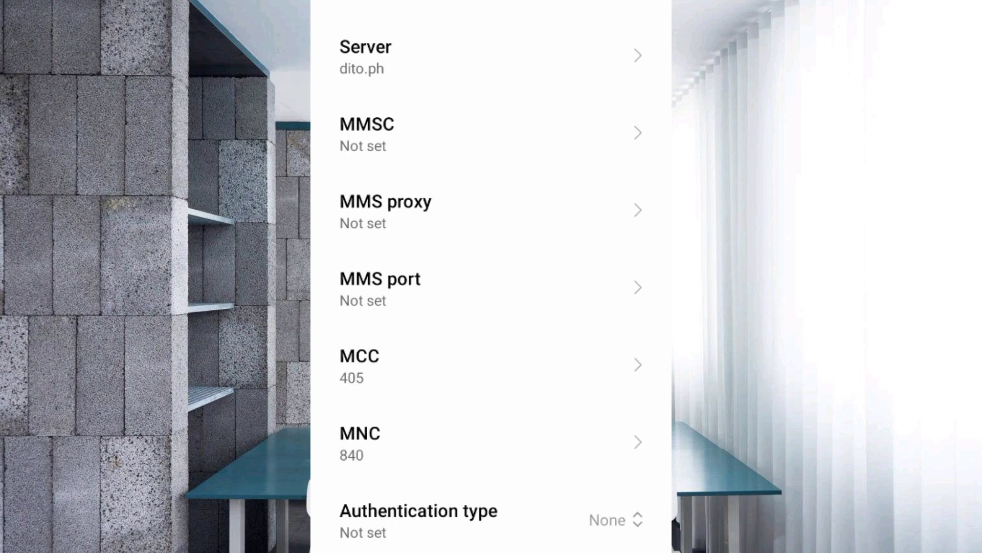
- Set the access point's APN type to 'default'
scroll(491, 277, down, 5)
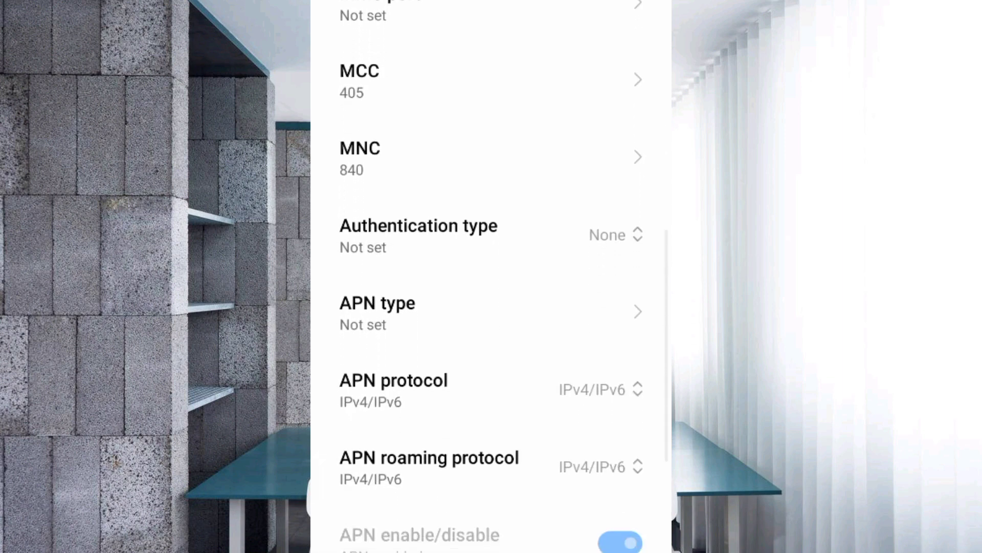
scroll(491, 276, down, 2)
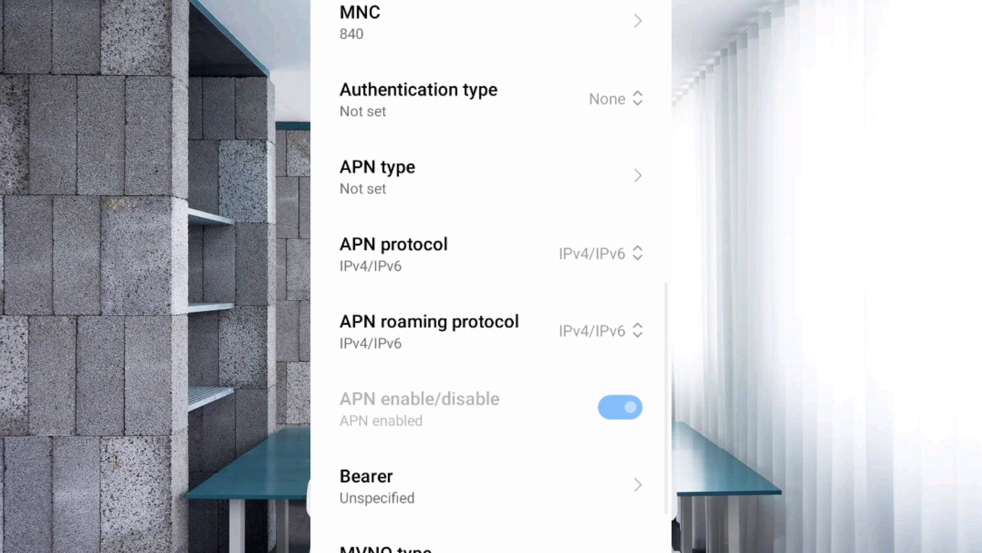
scroll(491, 277, down, 1)
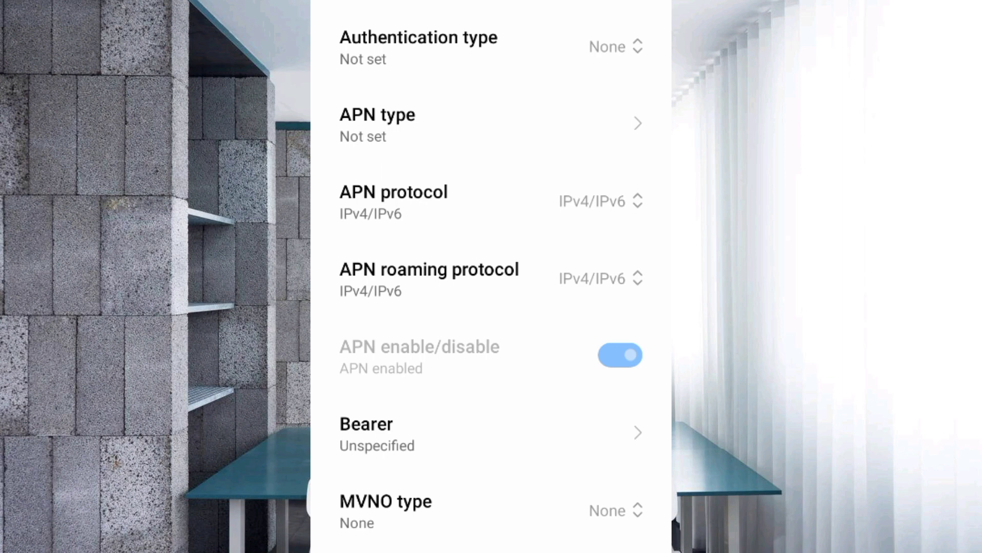
click(491, 123)
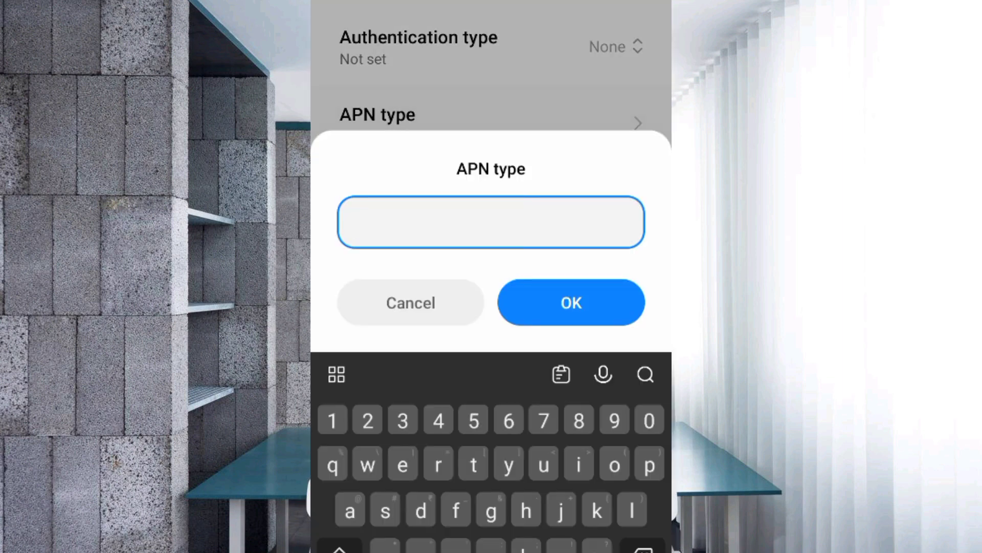
text(defa)
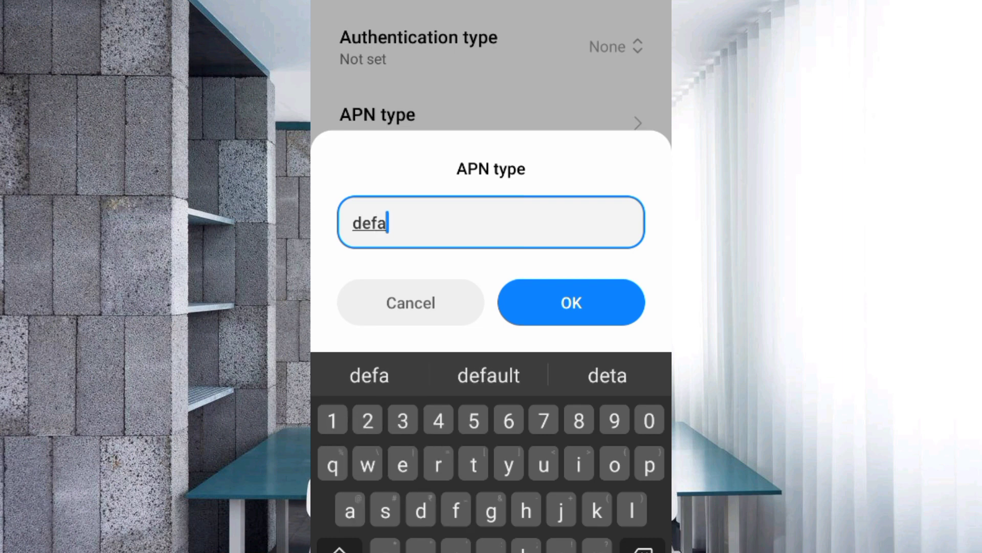
text(ult)
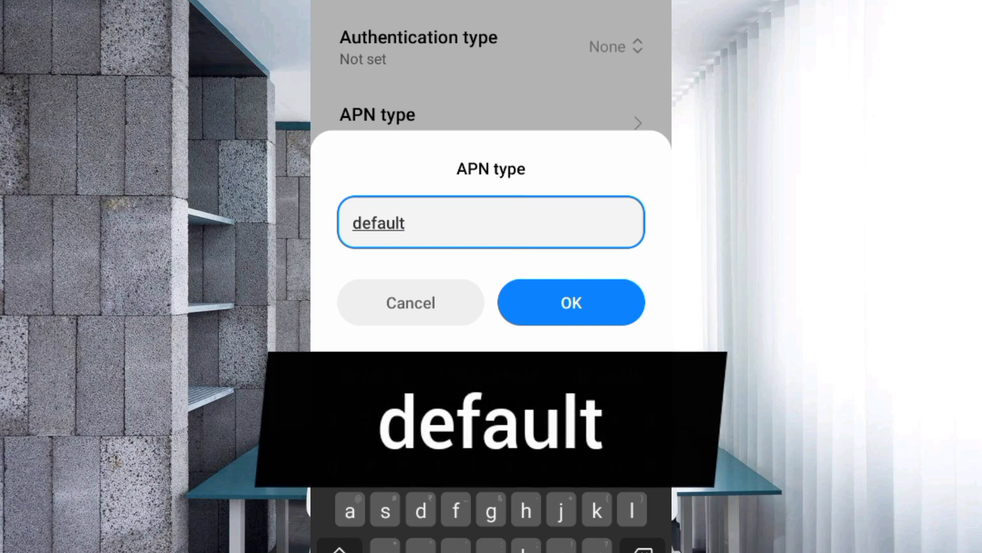
key(Return)
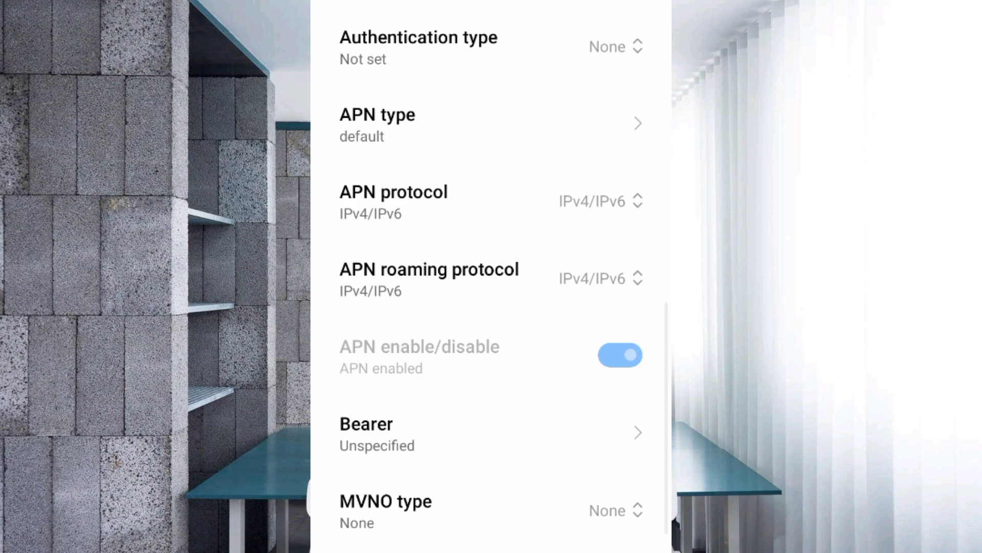
- Keep both the APN protocol and APN roaming protocol at IPv4/IPv6
click(491, 201)
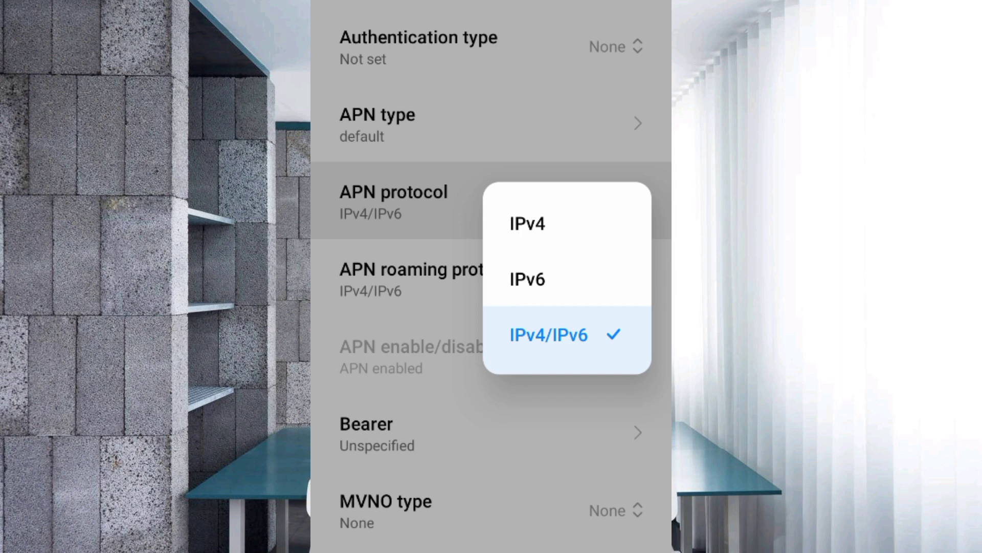
click(549, 335)
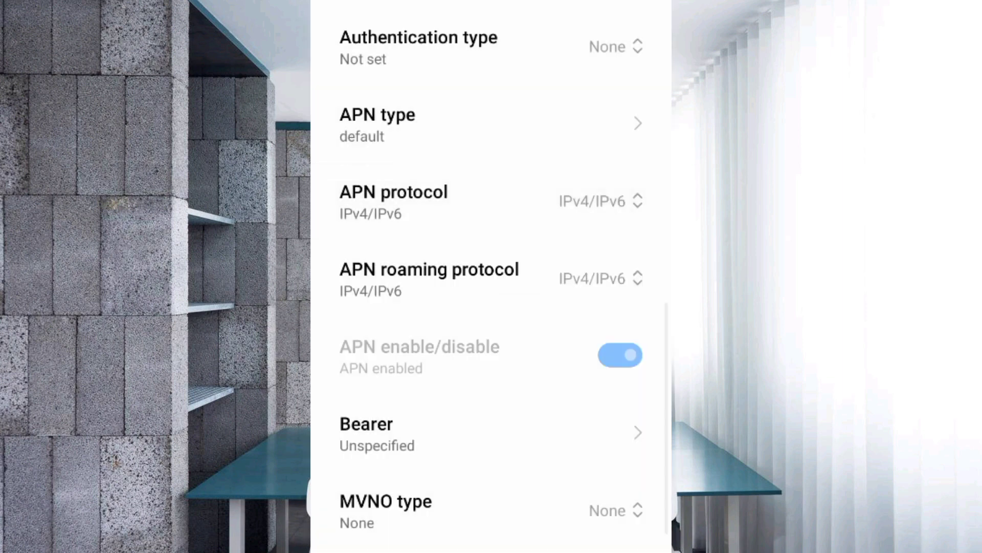
click(491, 278)
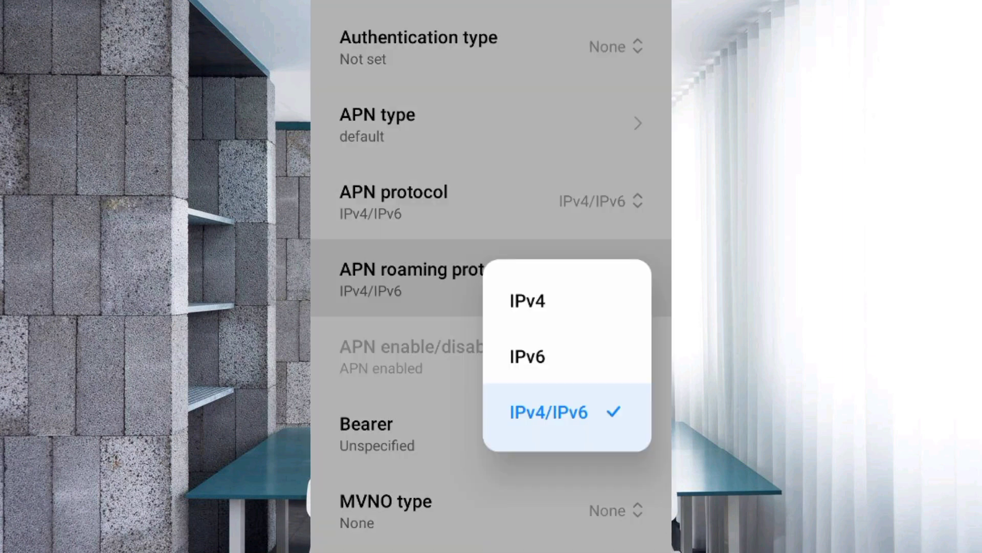
click(548, 412)
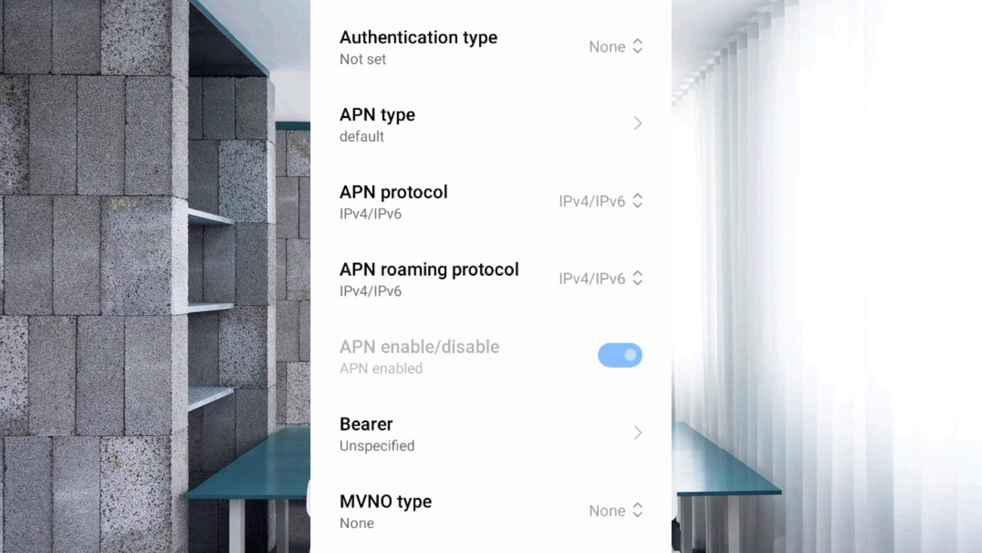
- Change the bearer from Unspecified to LTE
click(460, 434)
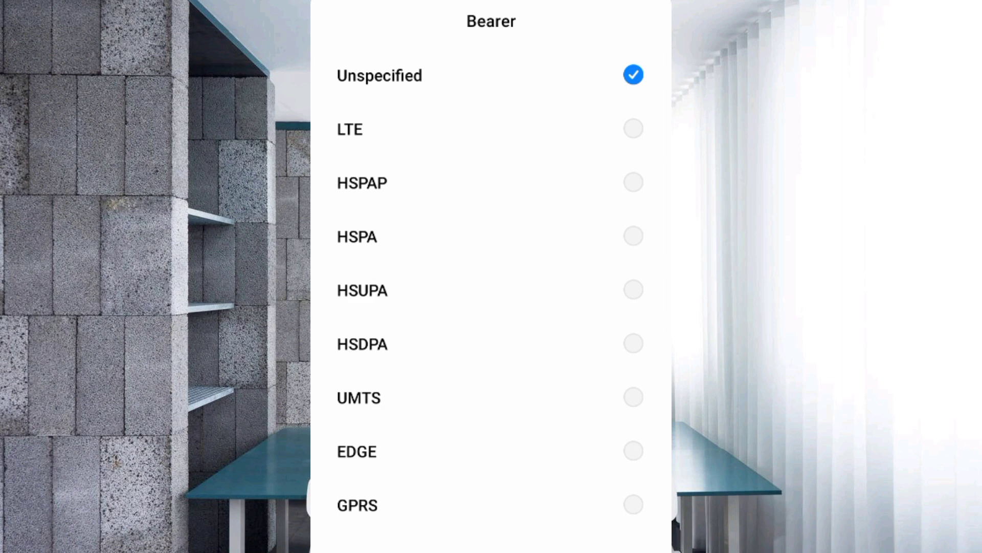
click(461, 75)
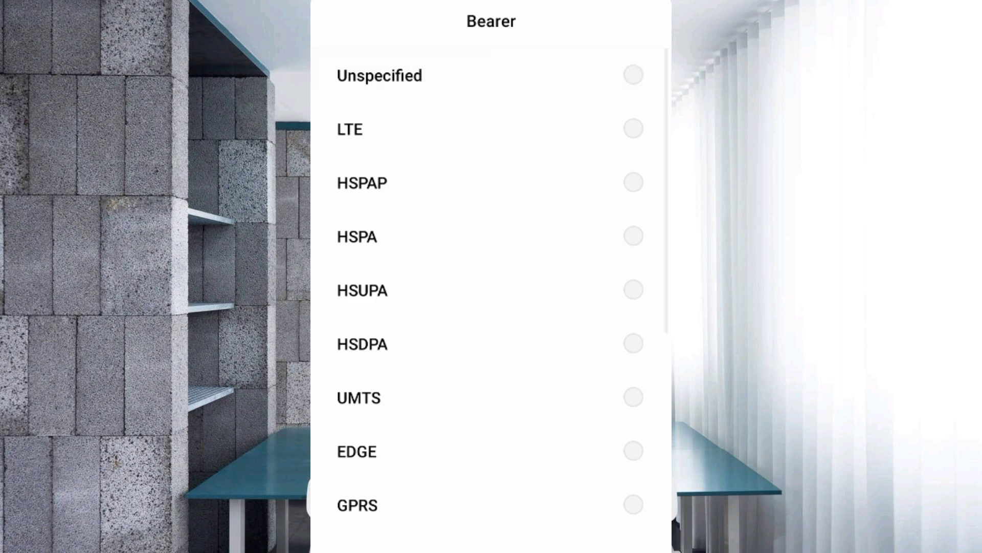
click(460, 129)
scroll(491, 286, down, 7)
scroll(491, 286, up, 7)
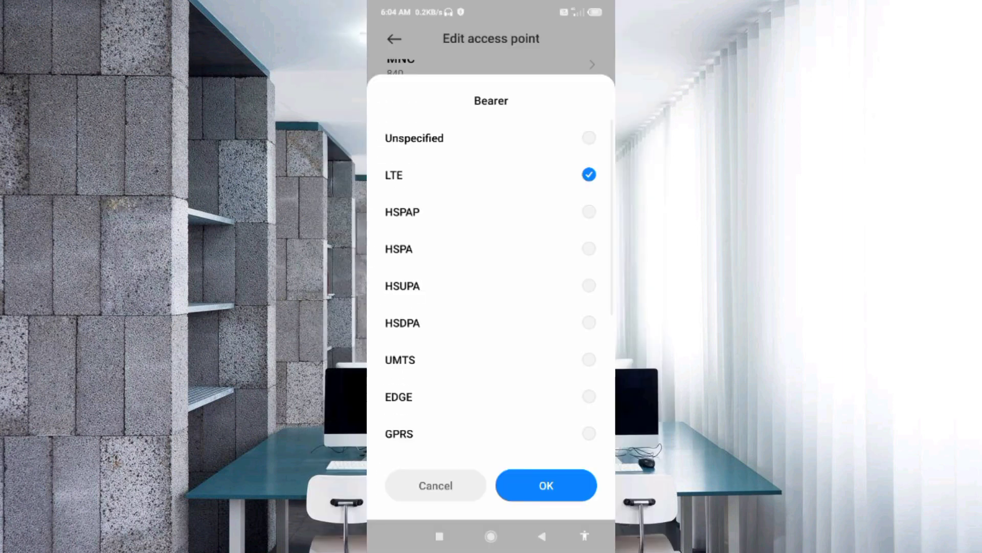
- Confirm LTE, save DITO SIM APN, select it as the active APN, then go home
click(546, 485)
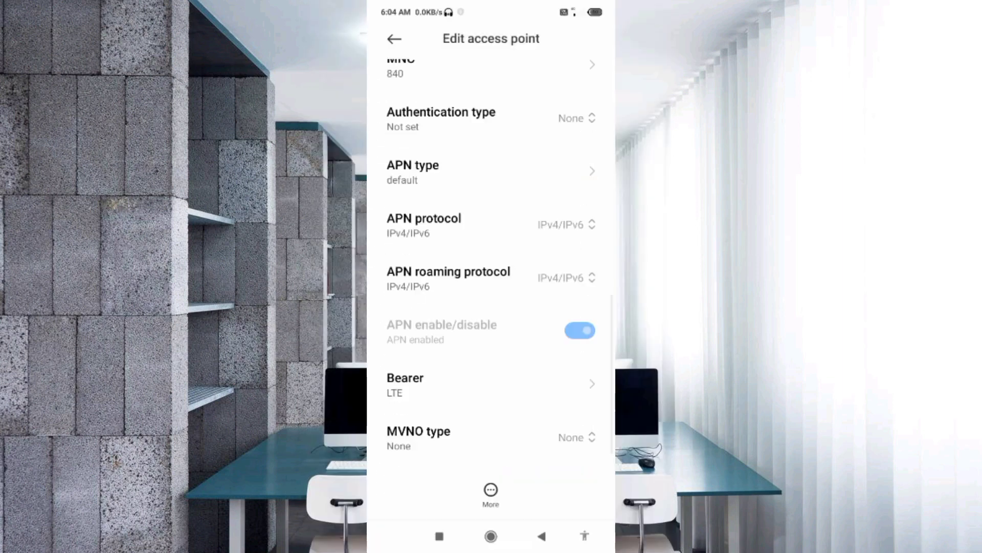
scroll(491, 287, up, 10)
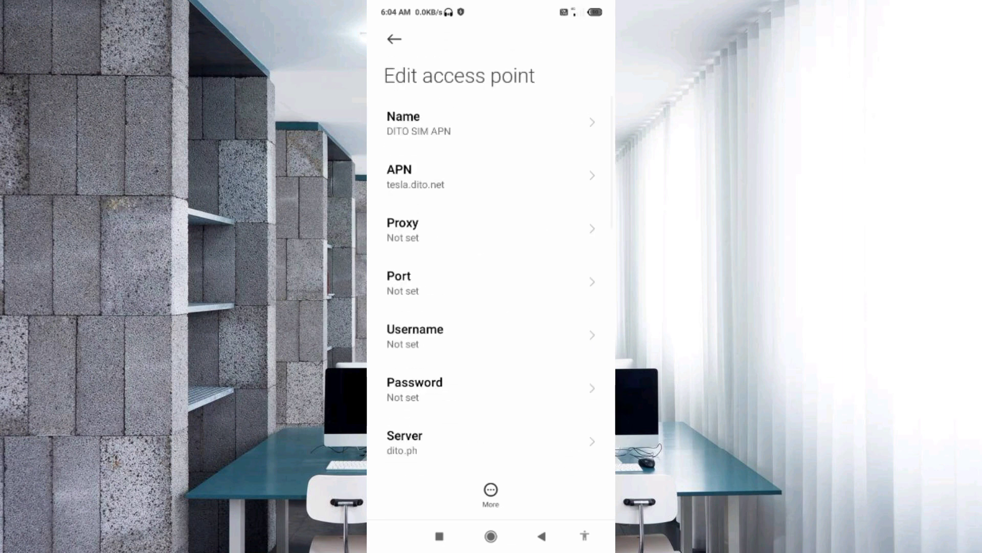
click(490, 494)
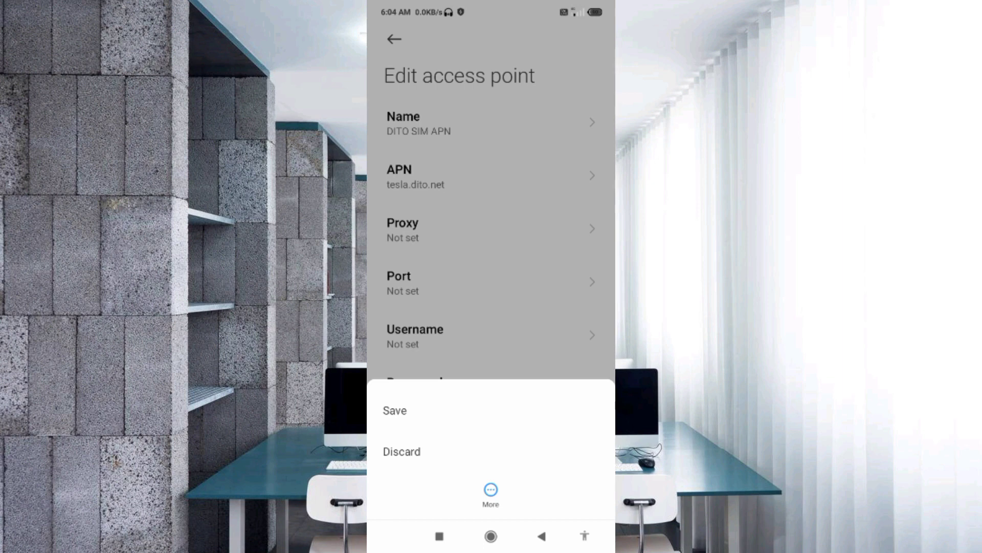
click(395, 409)
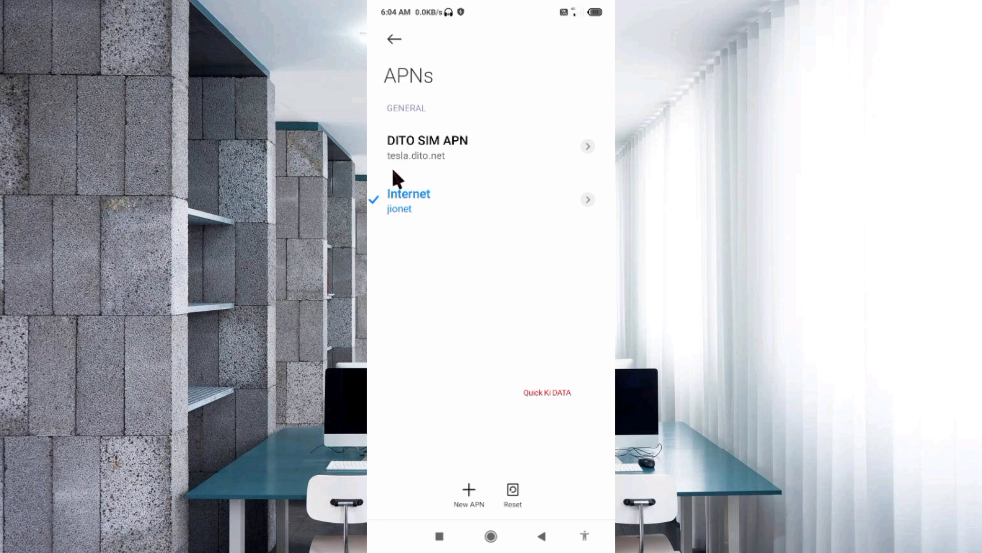
click(424, 165)
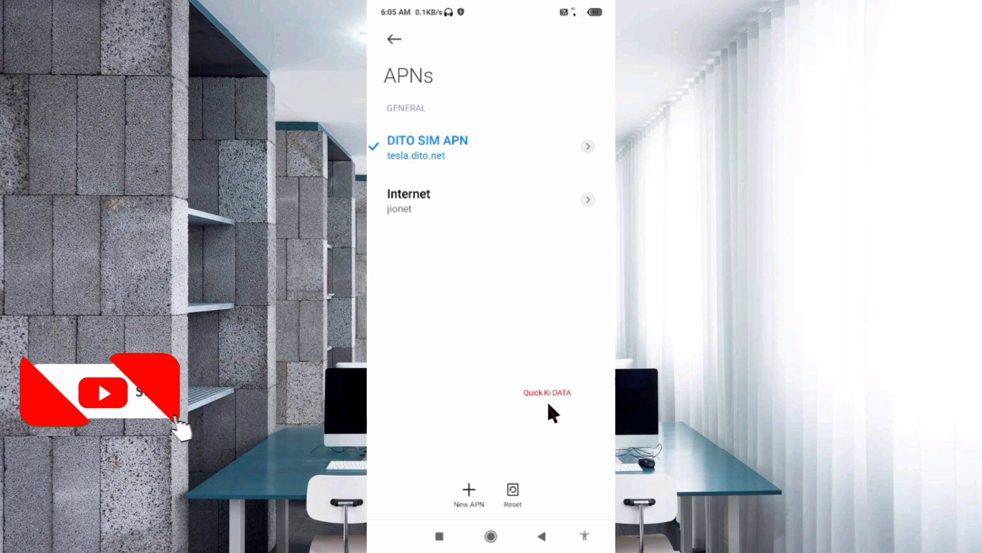
key(alt+h)
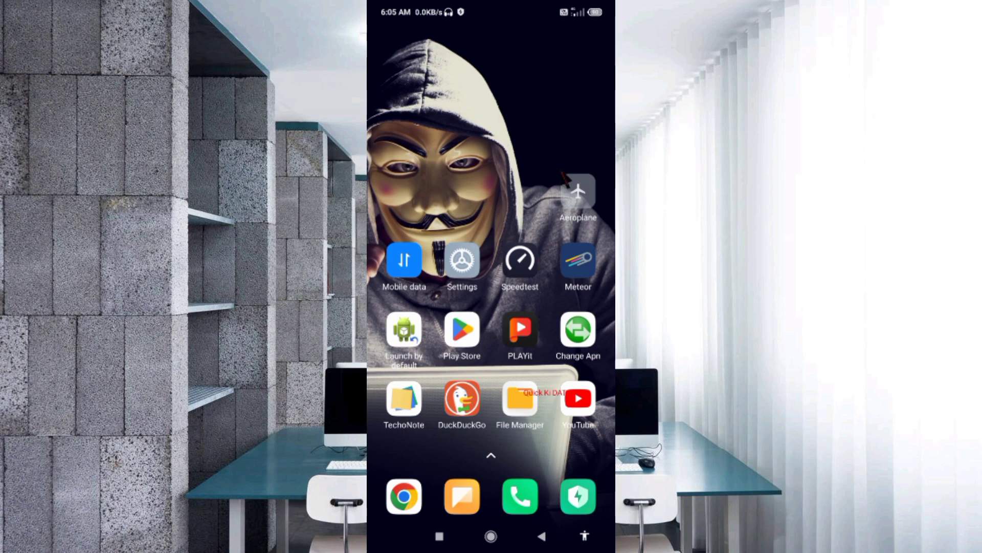
click(577, 215)
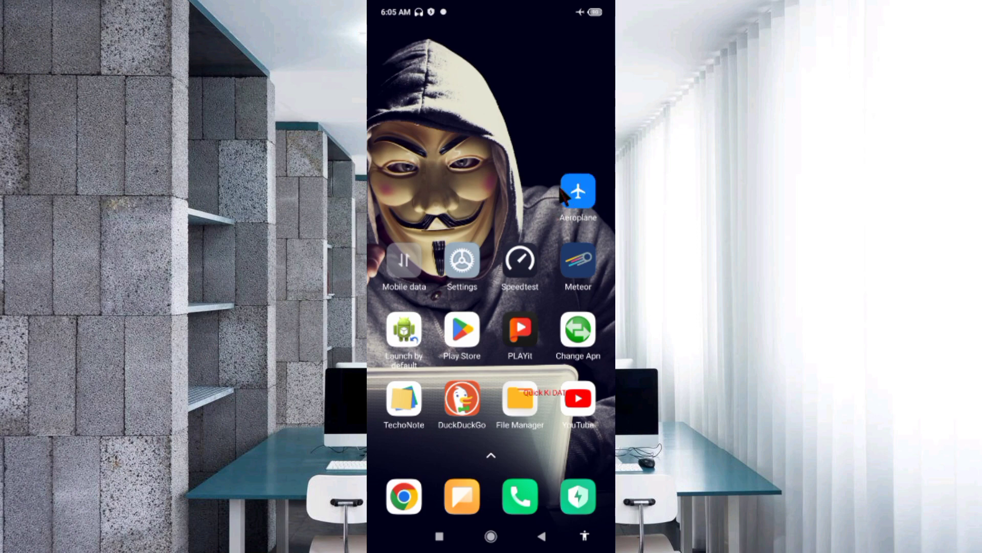
click(583, 215)
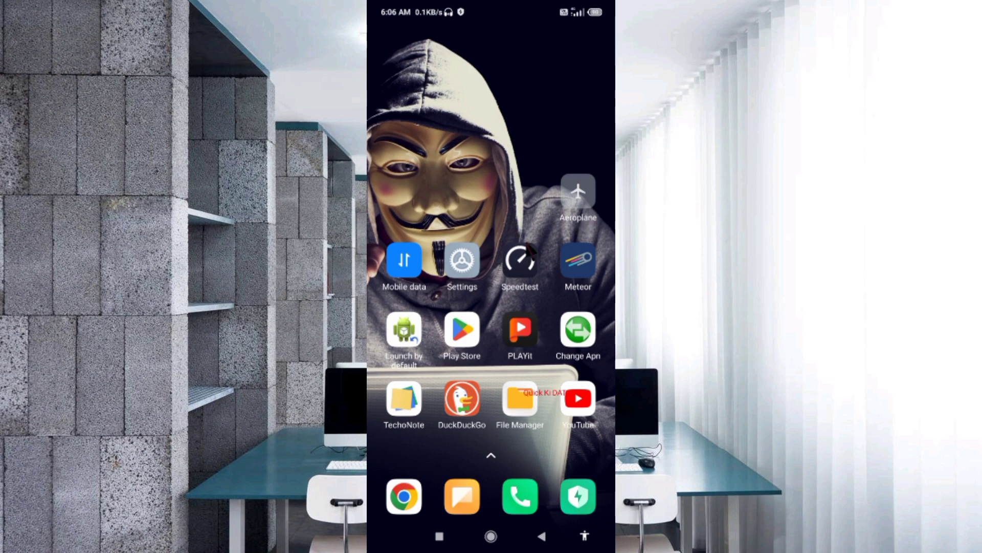
- Run a Speedtest by Ookla test (21.5 Mbps download, 62 ms ping), then return home
click(531, 288)
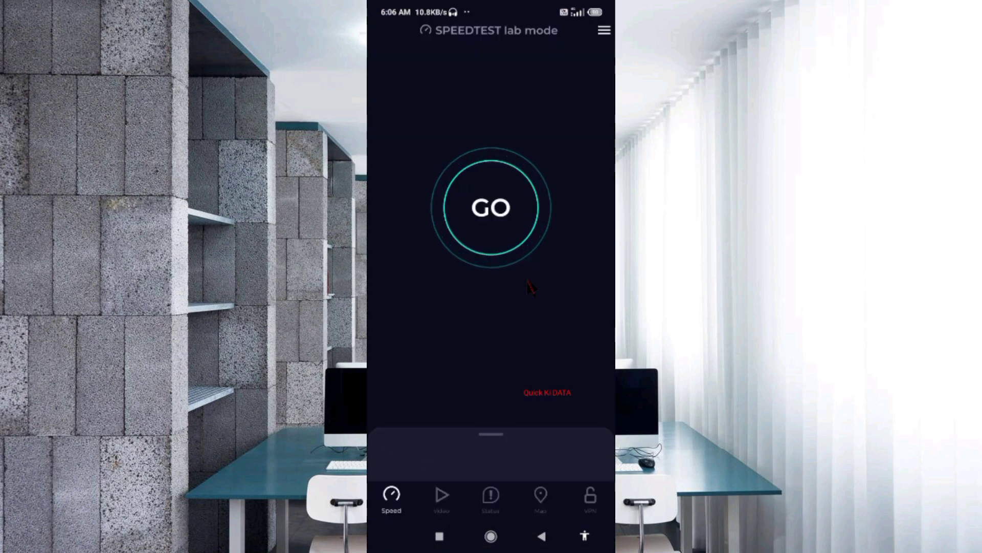
click(501, 235)
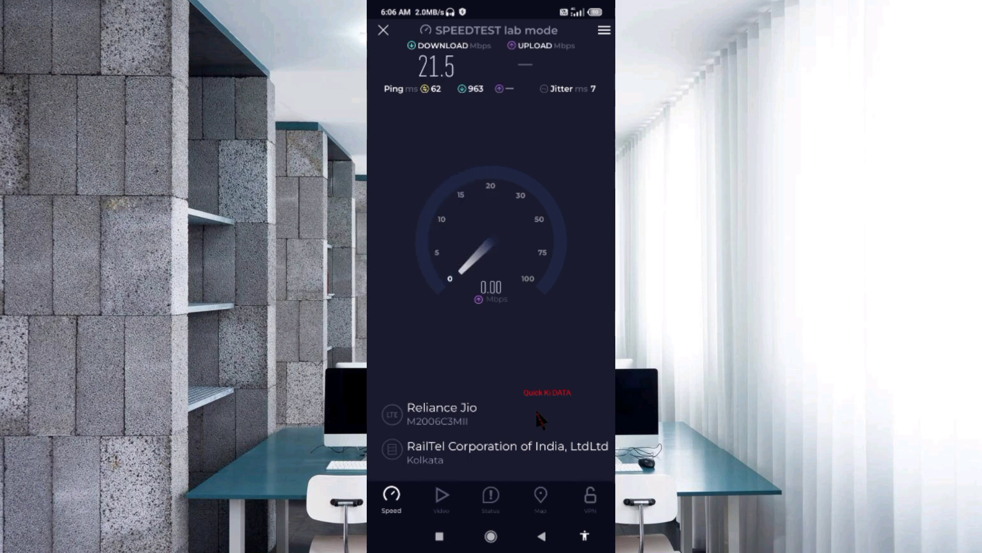
click(491, 536)
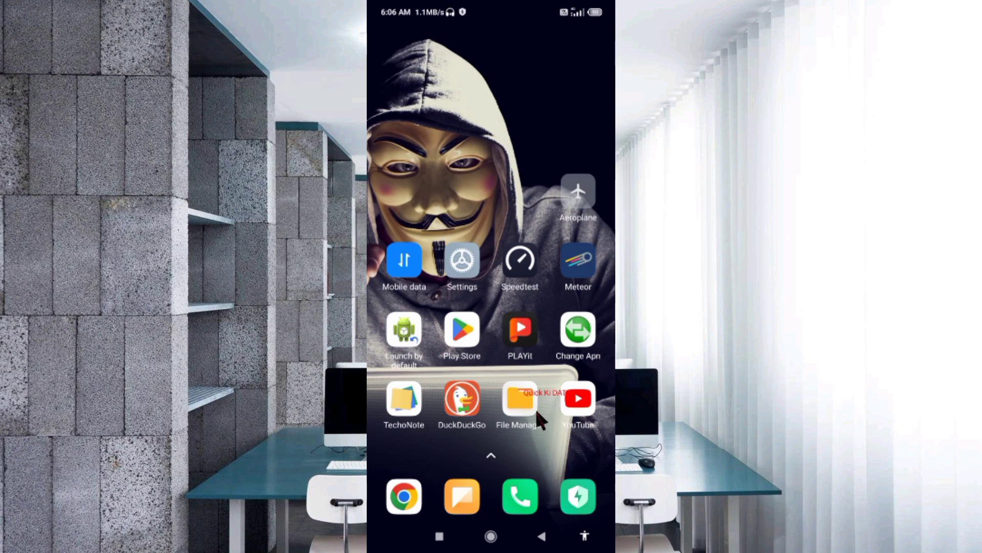